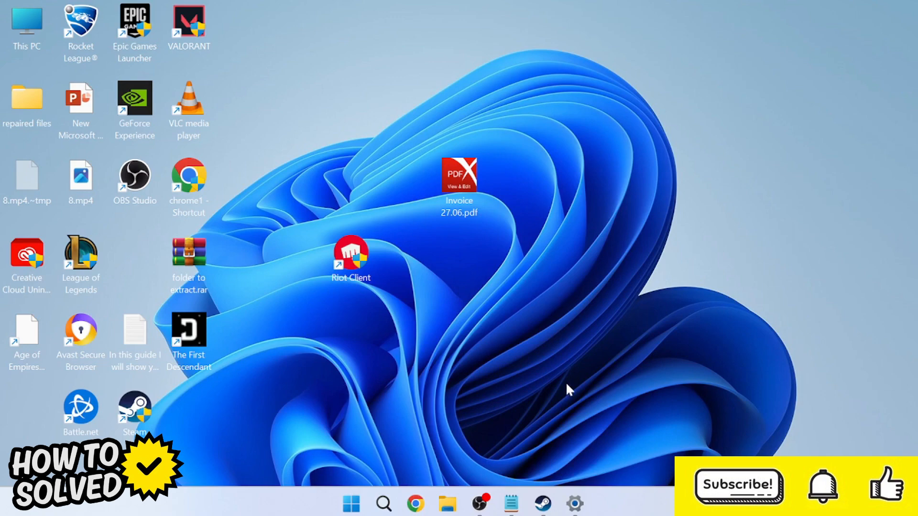
# Step: Switch to Steam and browse the local files of The First Descendant from the library
pyautogui.click(543, 503)
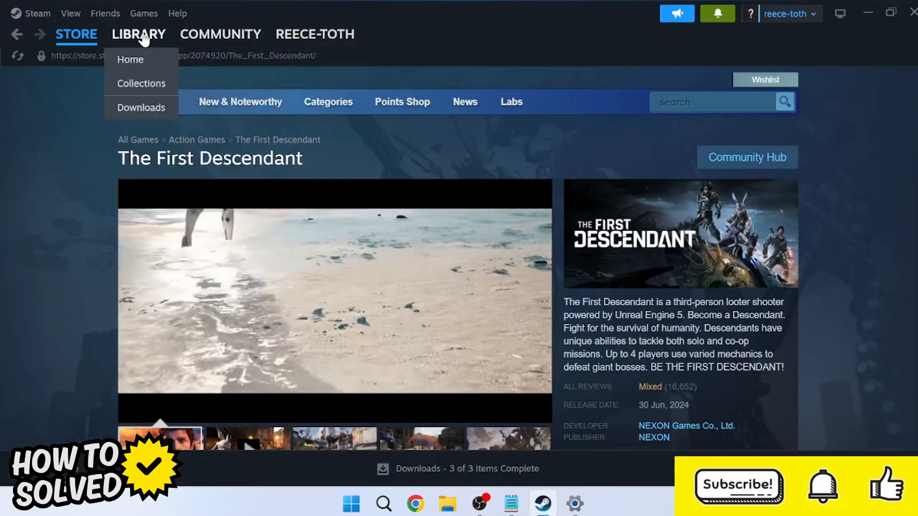
pyautogui.click(142, 37)
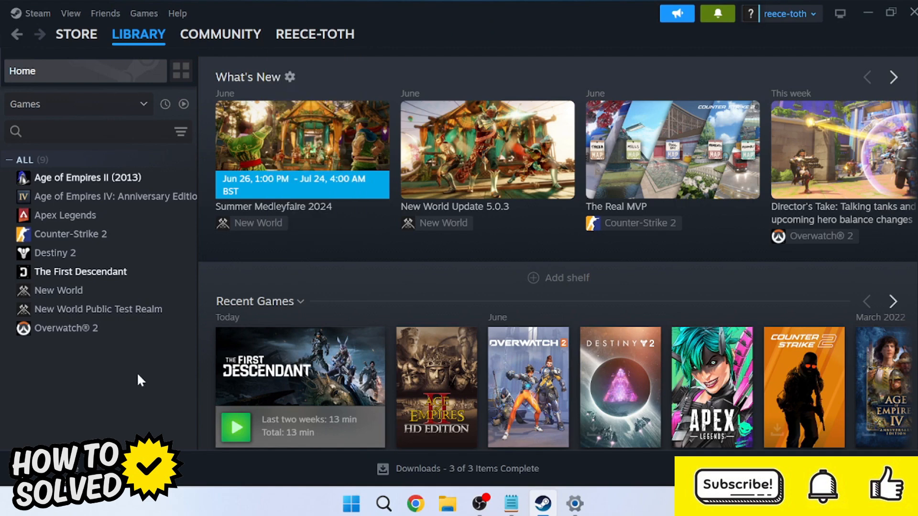
pyautogui.rightClick(108, 273)
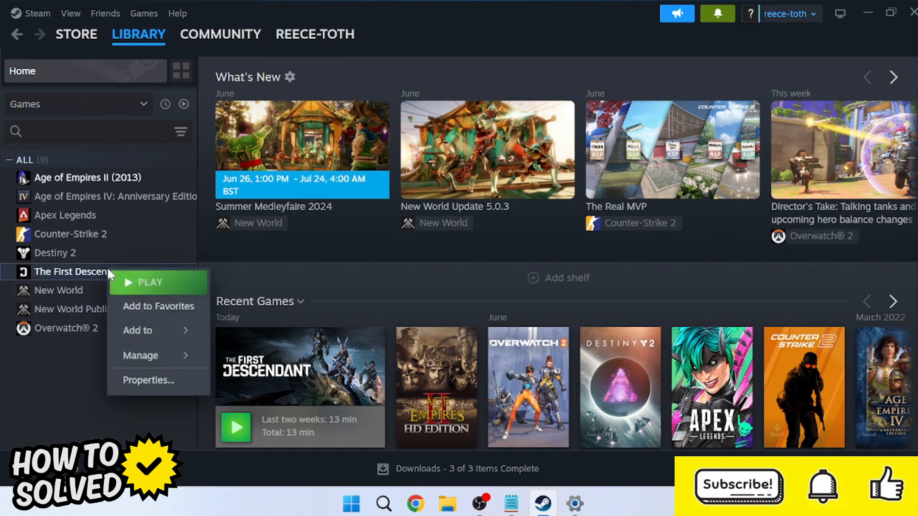
pyautogui.moveTo(141, 355)
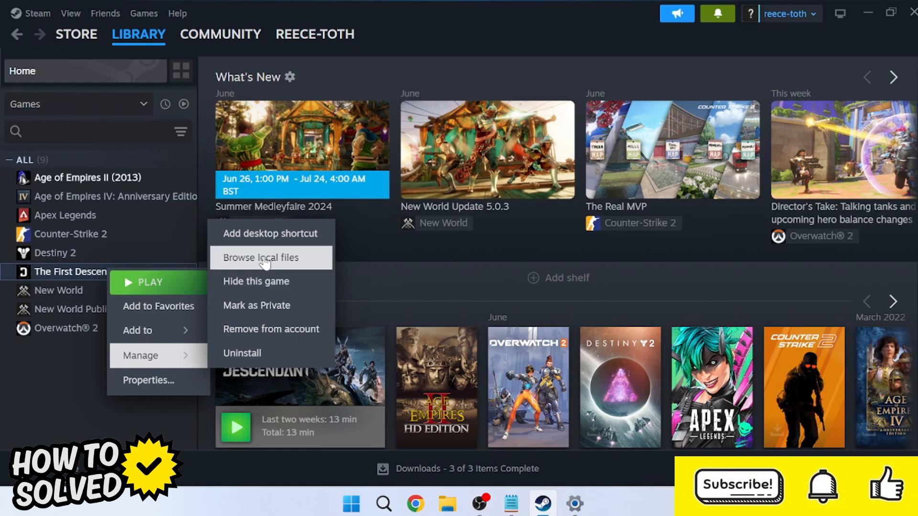
pyautogui.click(268, 259)
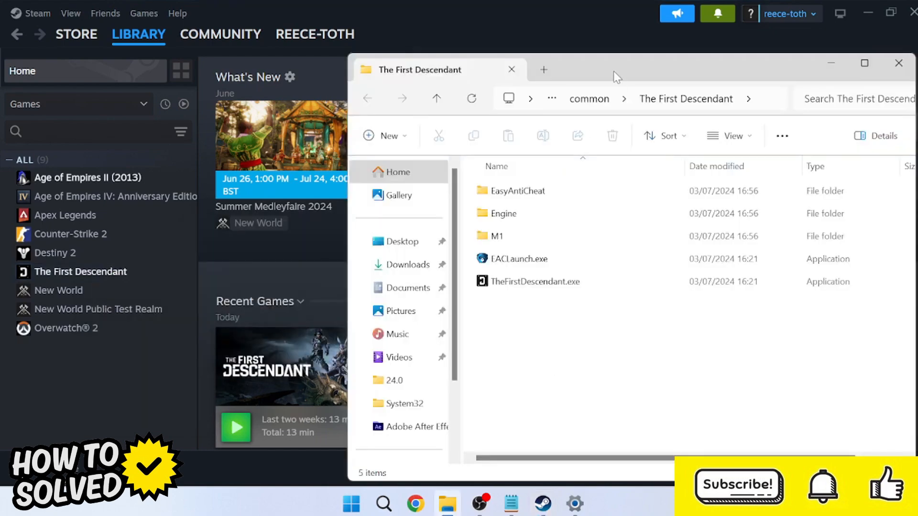
pyautogui.moveTo(613, 75); pyautogui.dragTo(485, 43)
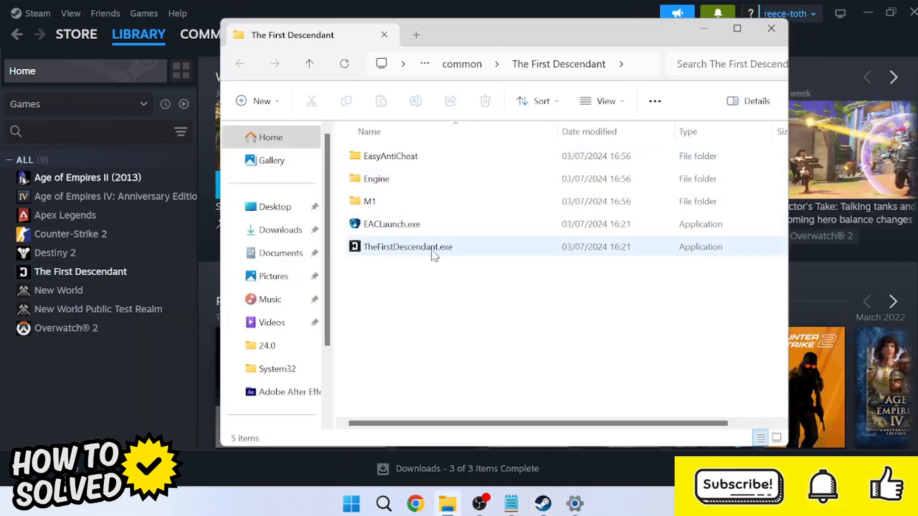
# Step: Disable fullscreen optimizations in the compatibility properties of TheFirstDescendant.exe and apply the change
pyautogui.rightClick(448, 253)
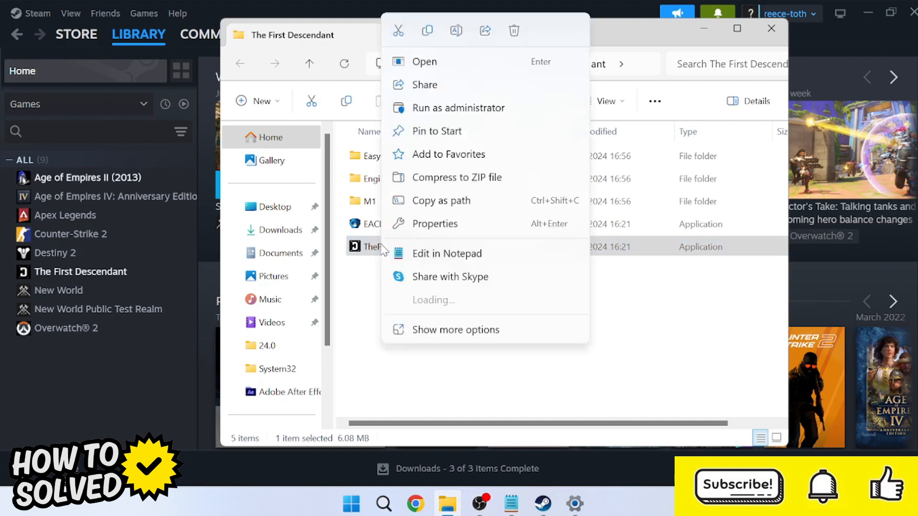
pyautogui.click(451, 224)
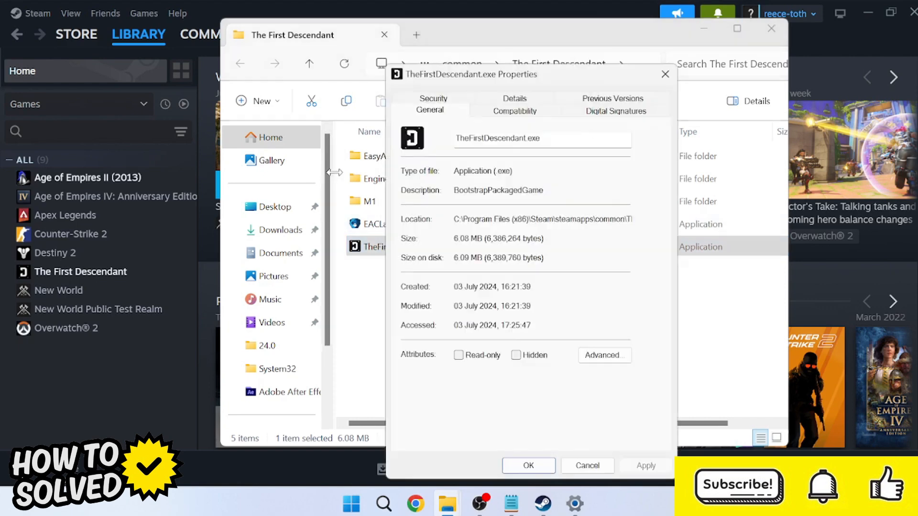
pyautogui.click(517, 112)
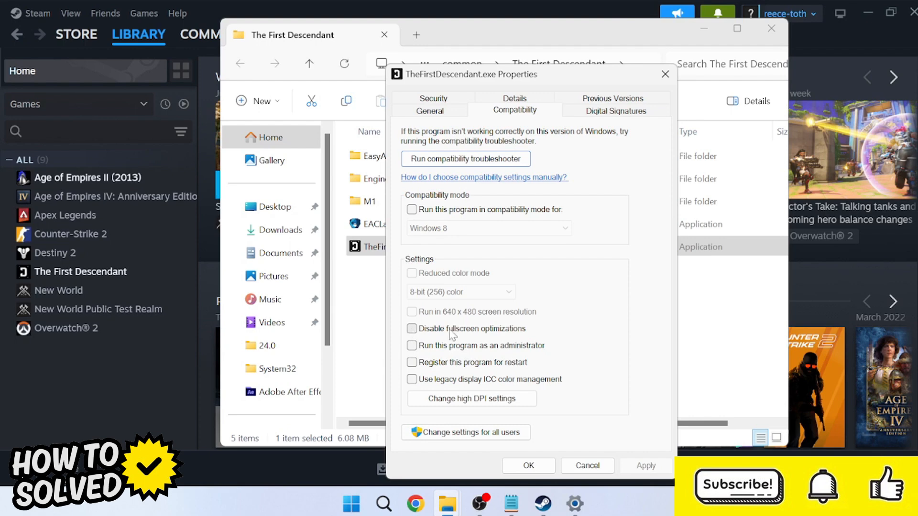
pyautogui.click(412, 329)
pyautogui.click(645, 466)
pyautogui.click(529, 466)
pyautogui.click(449, 300)
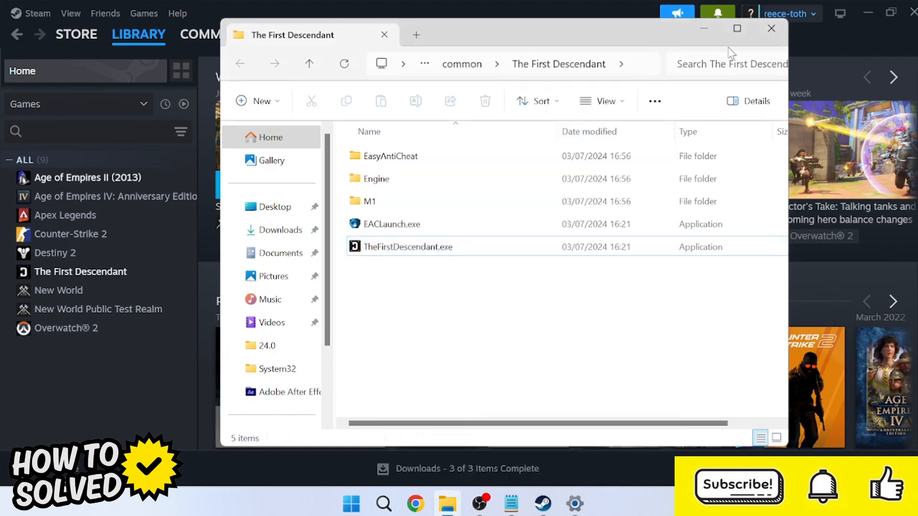
# Step: Minimize the game folder and Steam, then open the allowed apps list of Windows Defender Firewall
pyautogui.click(703, 30)
pyautogui.click(863, 12)
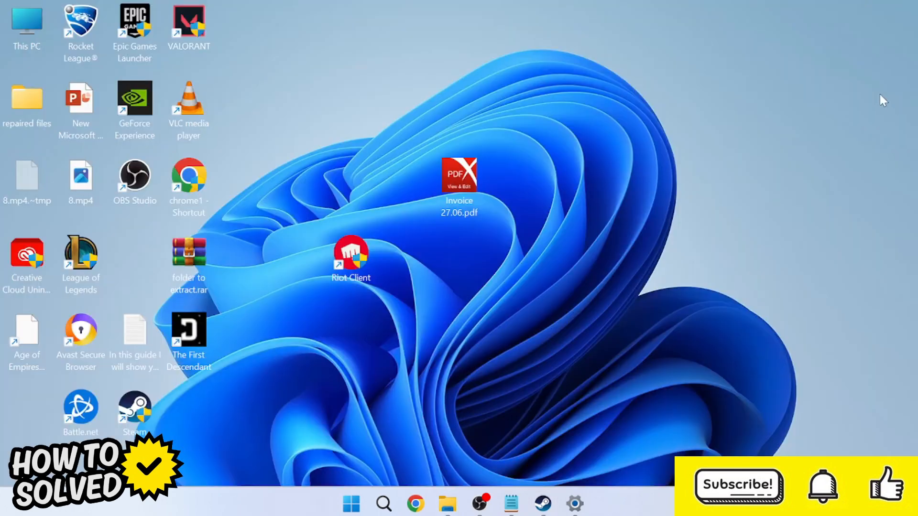
pyautogui.press('super')
pyautogui.write('w')
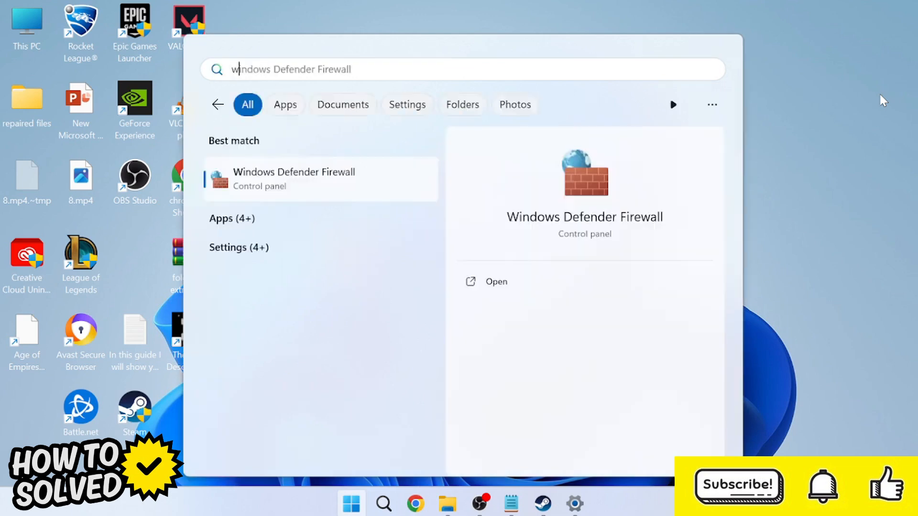
pyautogui.write('indows defe')
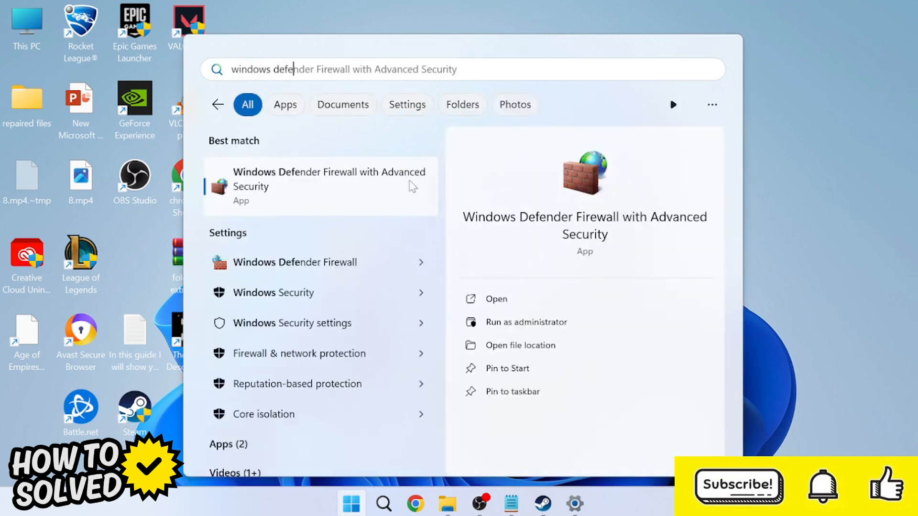
pyautogui.click(344, 263)
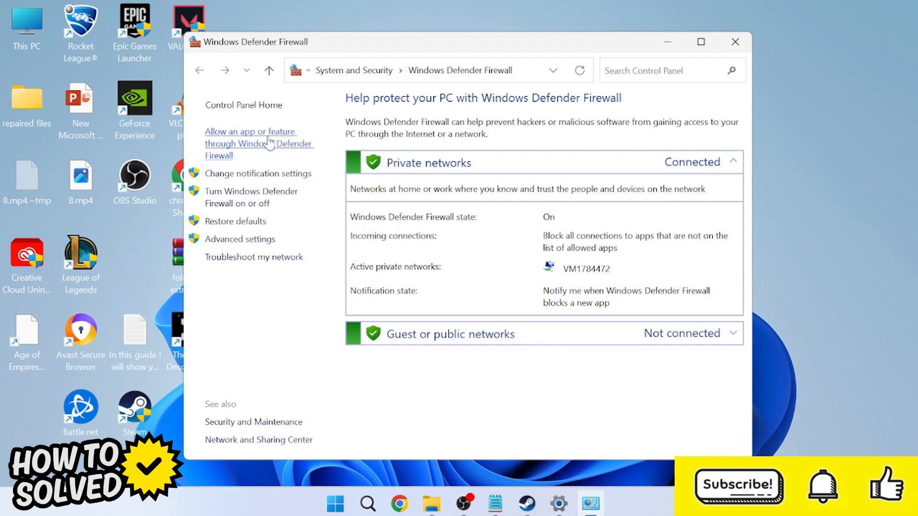
pyautogui.click(293, 151)
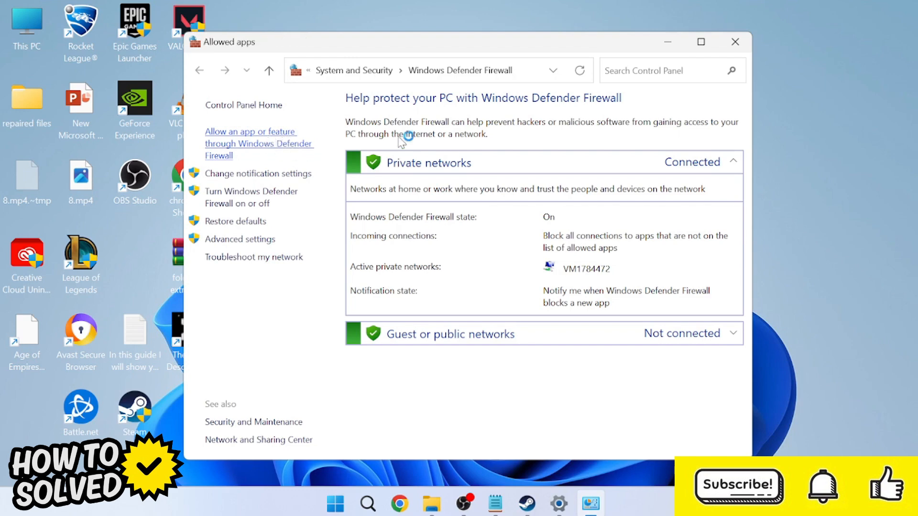
# Step: Unlock the allowed apps settings, start adding another app and browse to the Steam folder in C:\Program Files (x86)
pyautogui.click(622, 153)
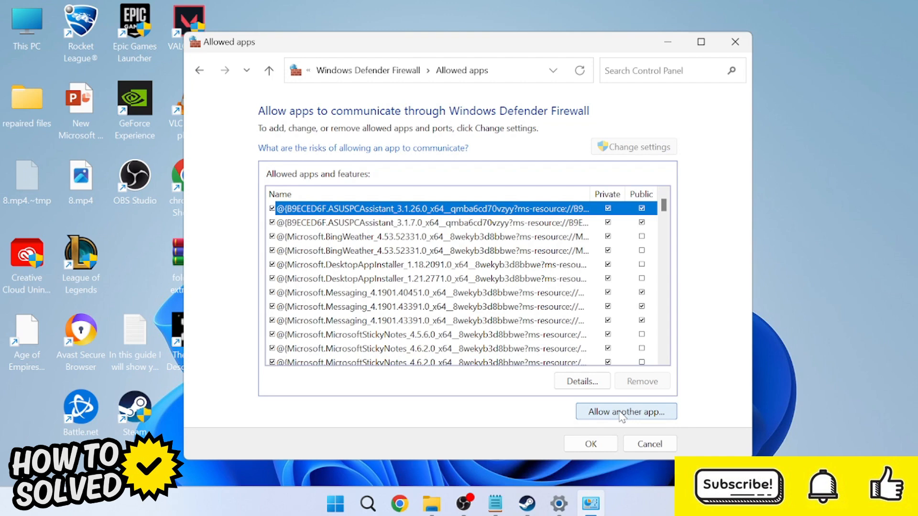
pyautogui.click(621, 414)
pyautogui.click(572, 322)
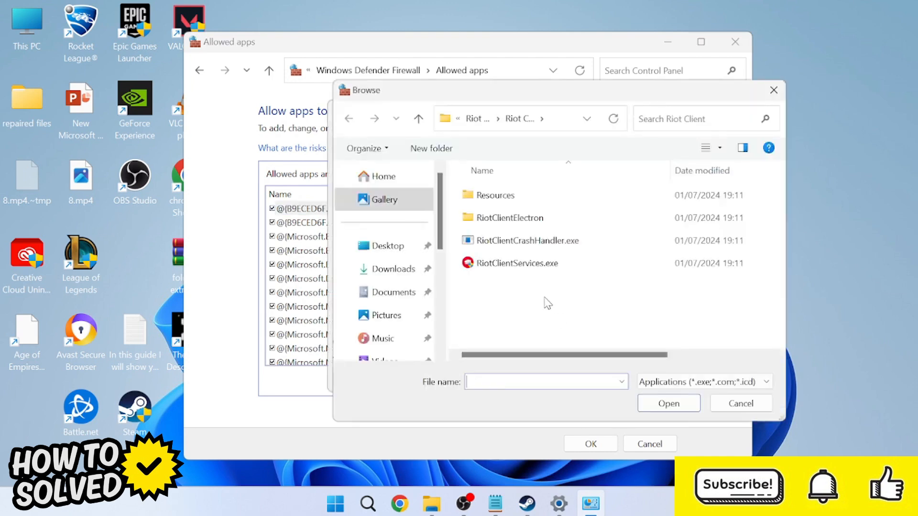
pyautogui.scroll(-5, 443, 239)
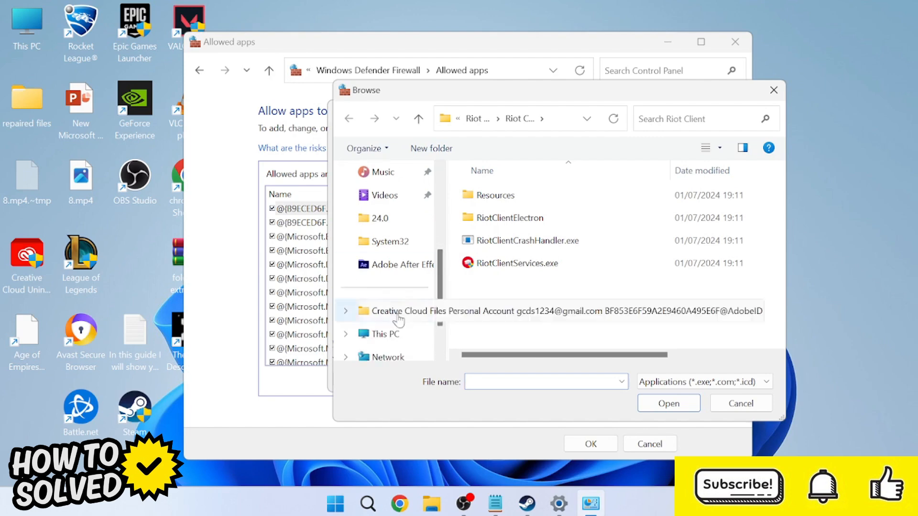
pyautogui.click(388, 334)
pyautogui.doubleClick(545, 208)
pyautogui.scroll(-4, 572, 235)
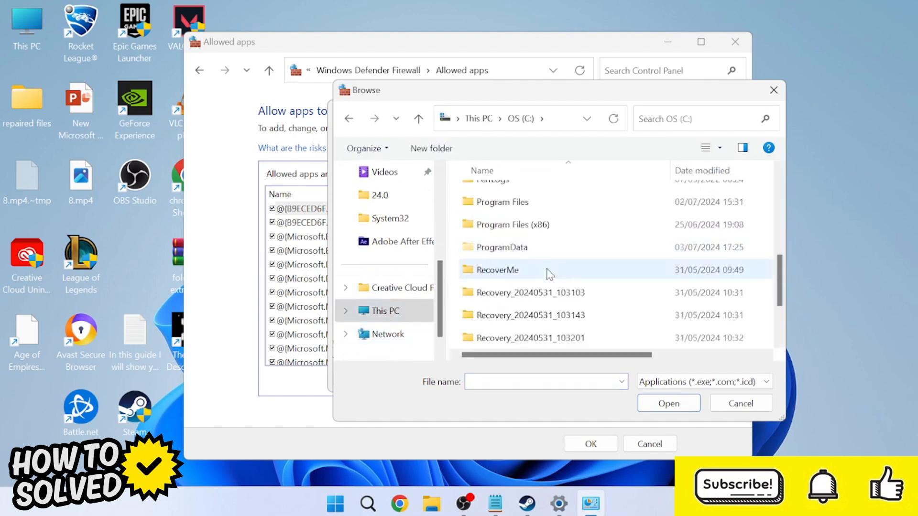
pyautogui.doubleClick(538, 225)
pyautogui.scroll(-3, 529, 230)
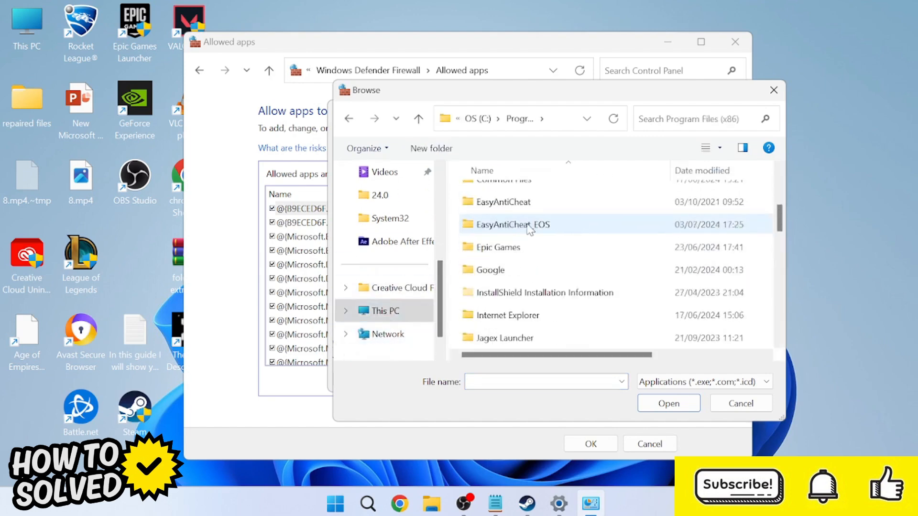
pyautogui.scroll(-10, 530, 229)
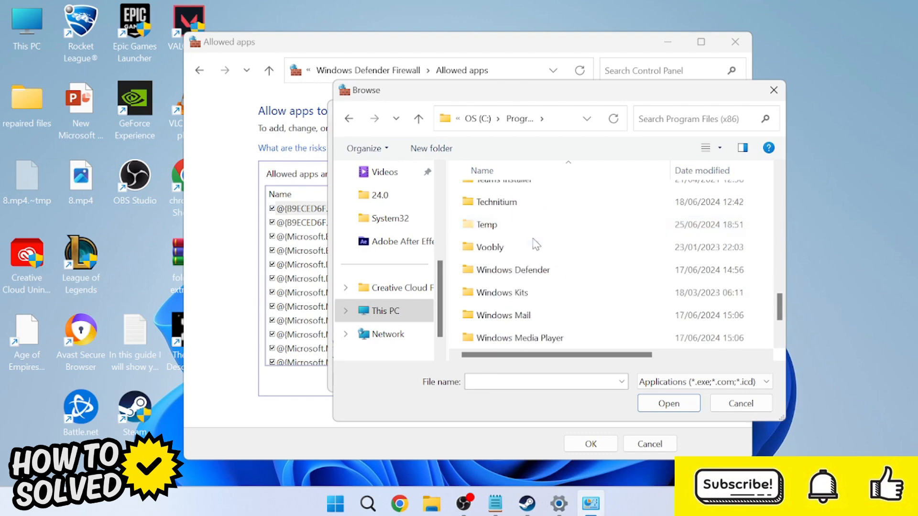
pyautogui.scroll(1, 536, 244)
pyautogui.doubleClick(488, 217)
# Step: Add TheFirstDescendant.exe from steamapps\common\The First Descendant to the firewall's allowed apps
pyautogui.scroll(-2, 543, 236)
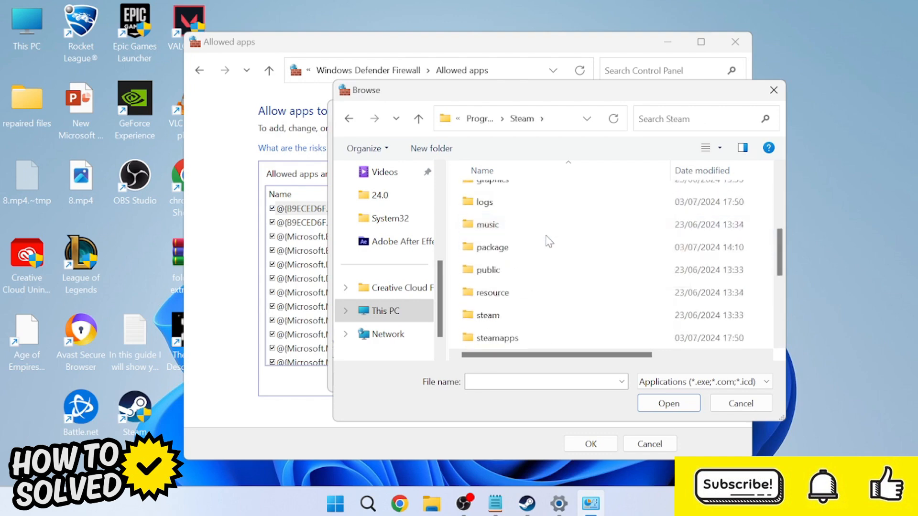
pyautogui.scroll(-2, 549, 242)
pyautogui.click(492, 205)
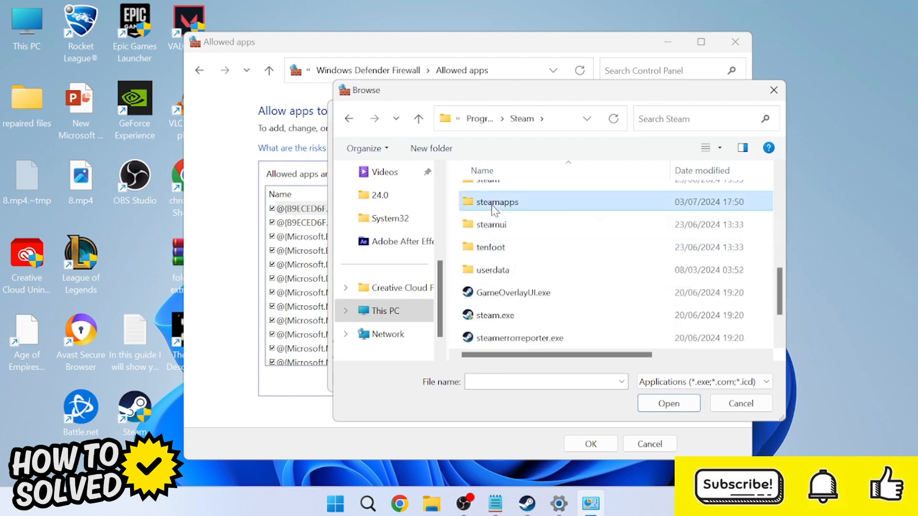
pyautogui.doubleClick(492, 205)
pyautogui.doubleClick(486, 194)
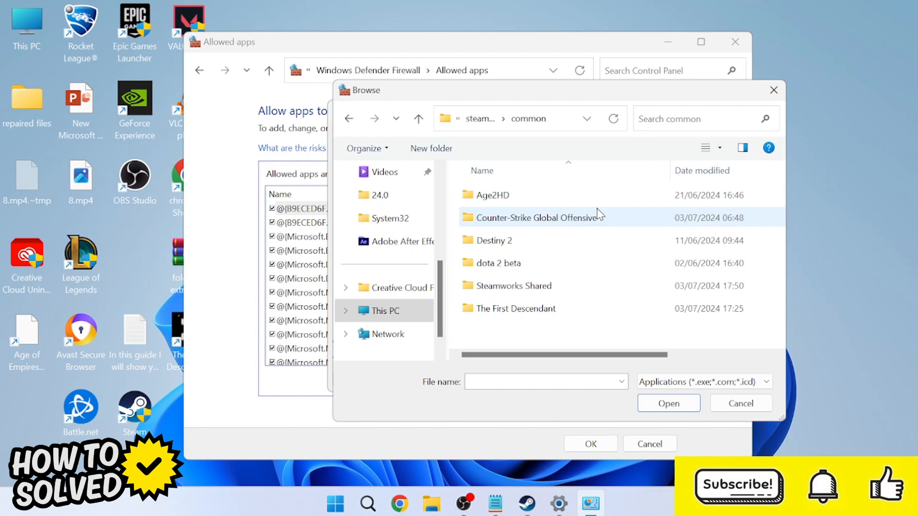
pyautogui.doubleClick(495, 313)
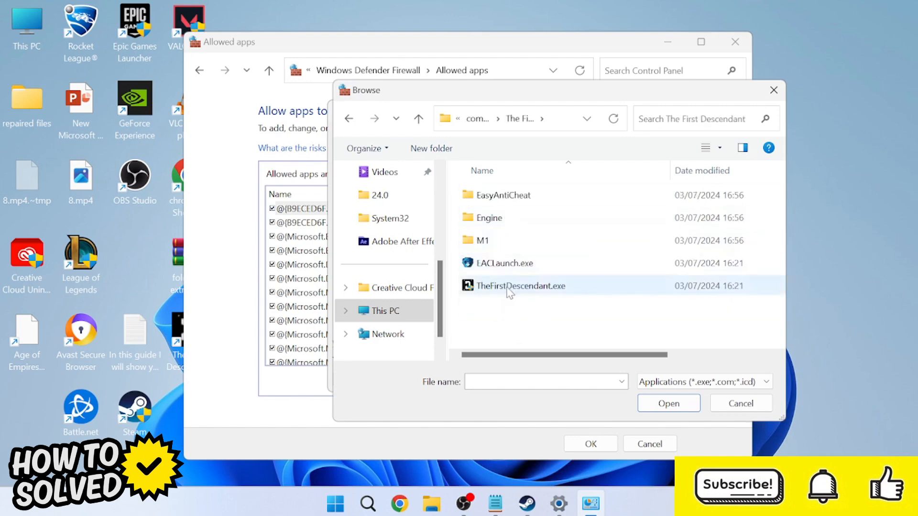
pyautogui.click(579, 287)
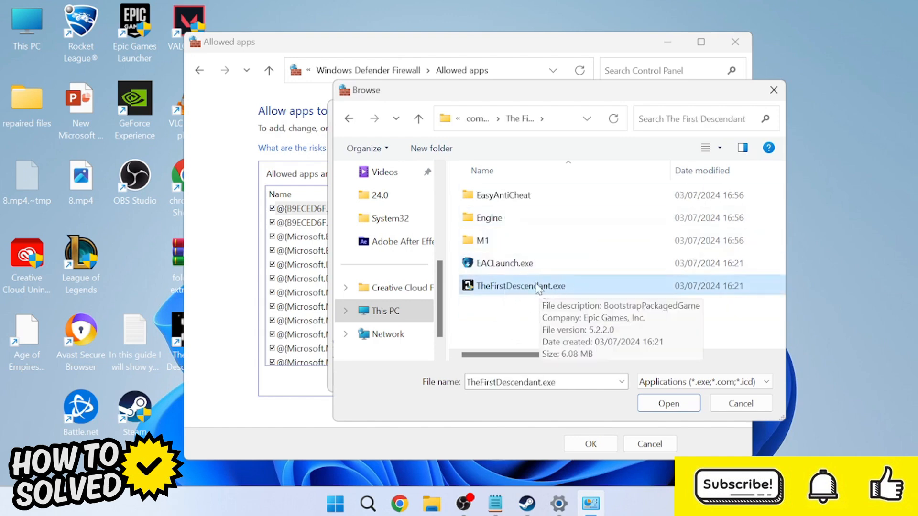
pyautogui.doubleClick(495, 287)
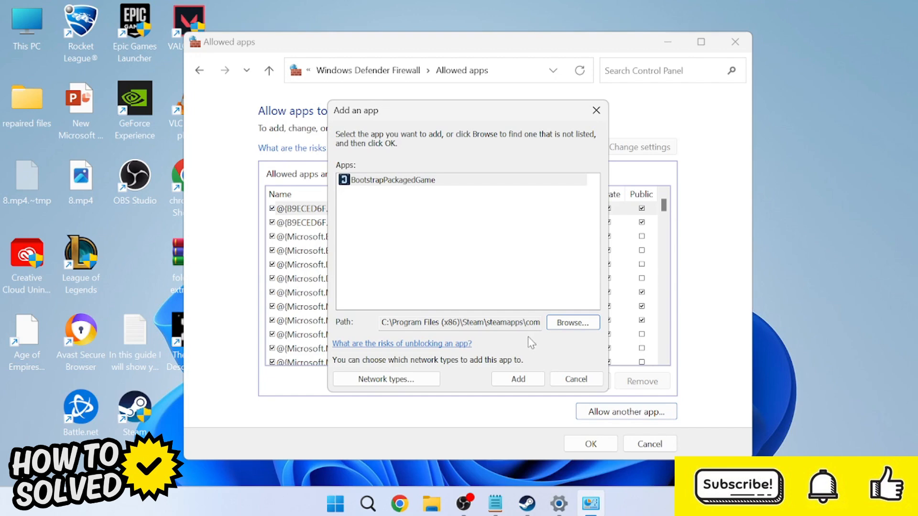
pyautogui.click(519, 379)
# Step: Allow BootstrapPackagedGame on private networks too and save the firewall settings
pyautogui.scroll(-10, 420, 236)
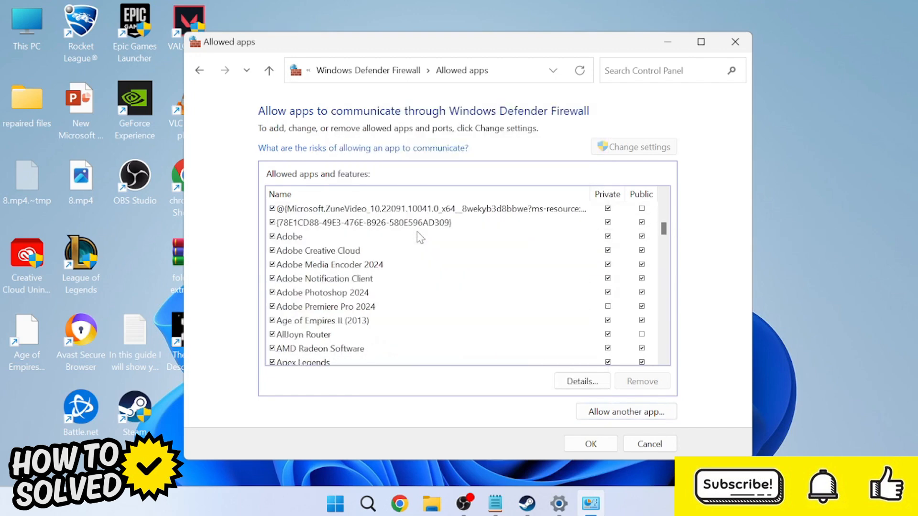
pyautogui.scroll(-6, 417, 237)
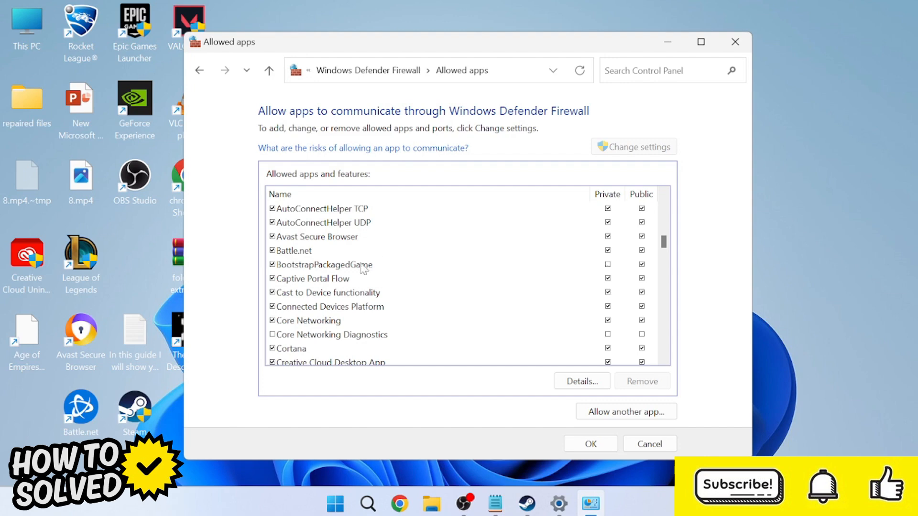
pyautogui.click(325, 270)
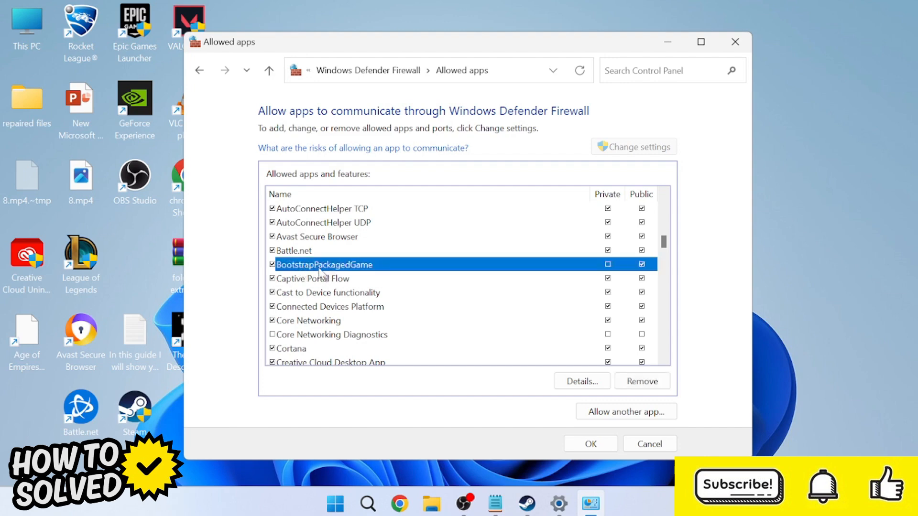
pyautogui.click(608, 265)
pyautogui.click(592, 444)
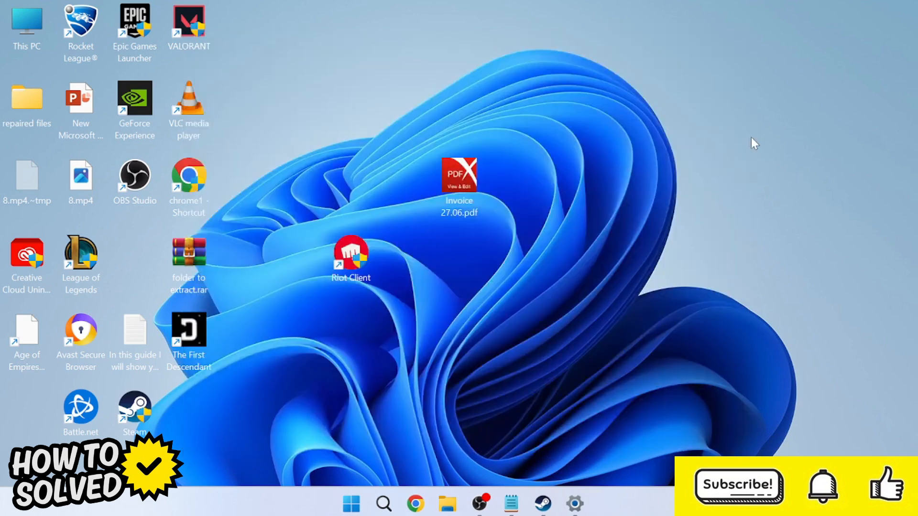
# Step: Open the appdata folder through the Run dialog and go into its Local folder
pyautogui.press('super')
pyautogui.write('run')
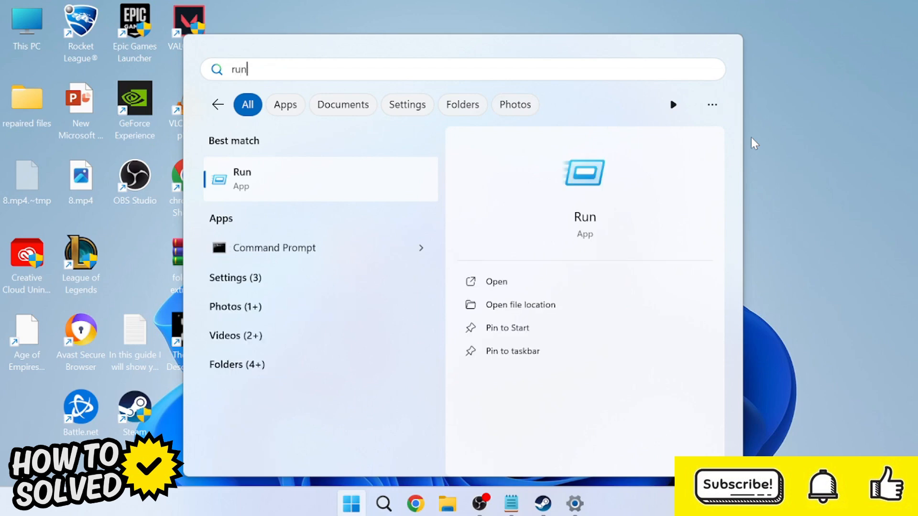
pyautogui.click(296, 187)
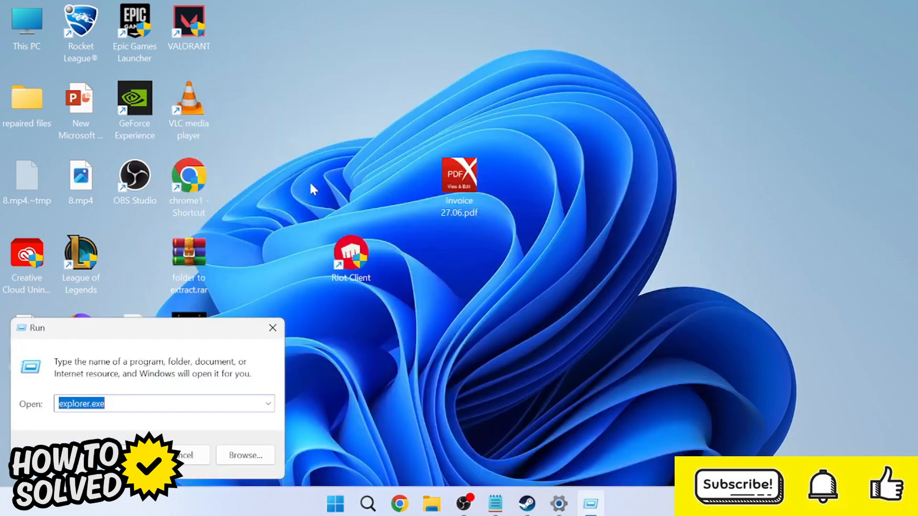
pyautogui.write('app')
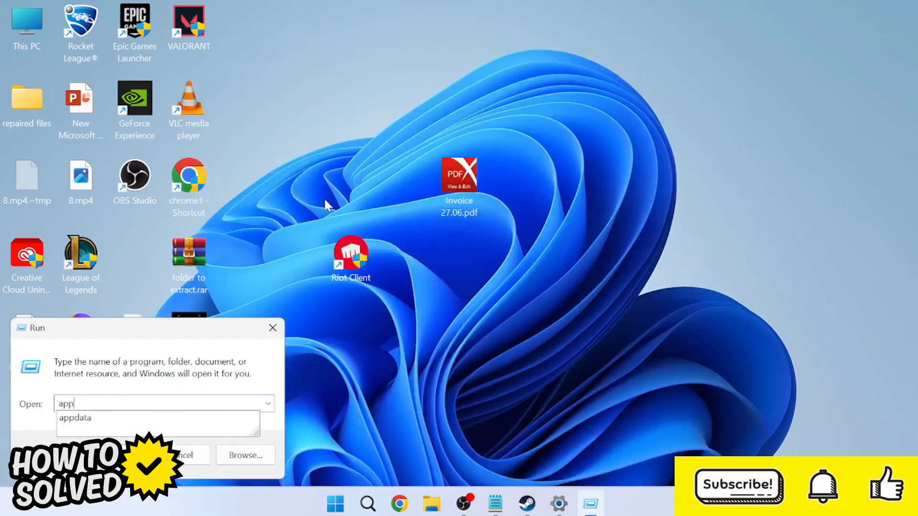
pyautogui.write('data')
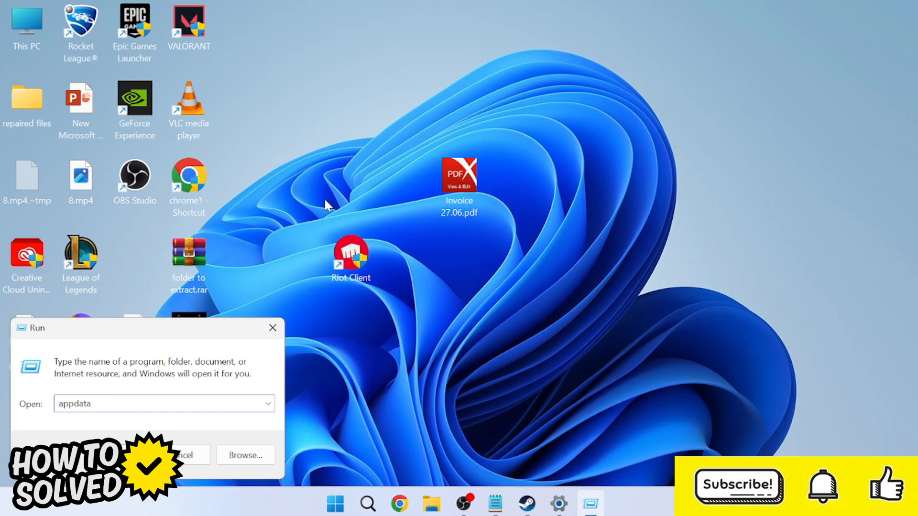
pyautogui.press('Return')
pyautogui.doubleClick(396, 159)
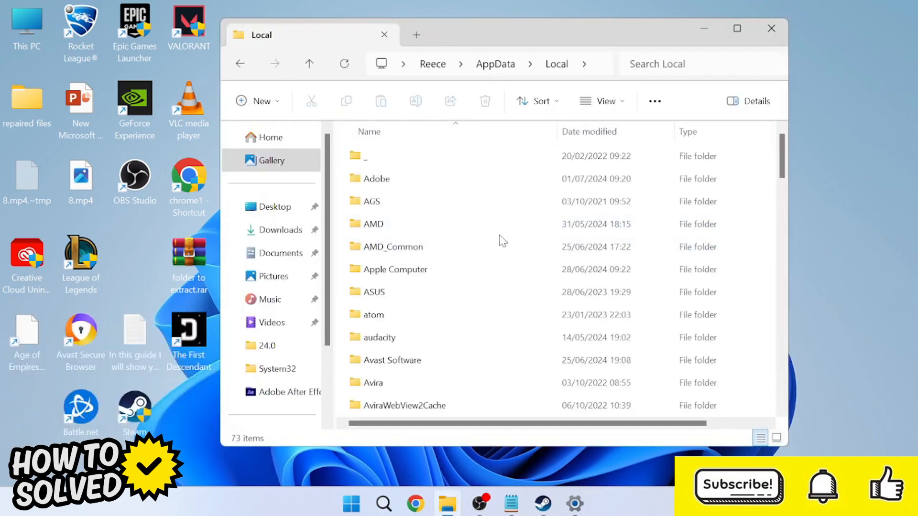
# Step: Delete the M1 folder from AppData\Local and close the File Explorer window
pyautogui.scroll(-10, 501, 239)
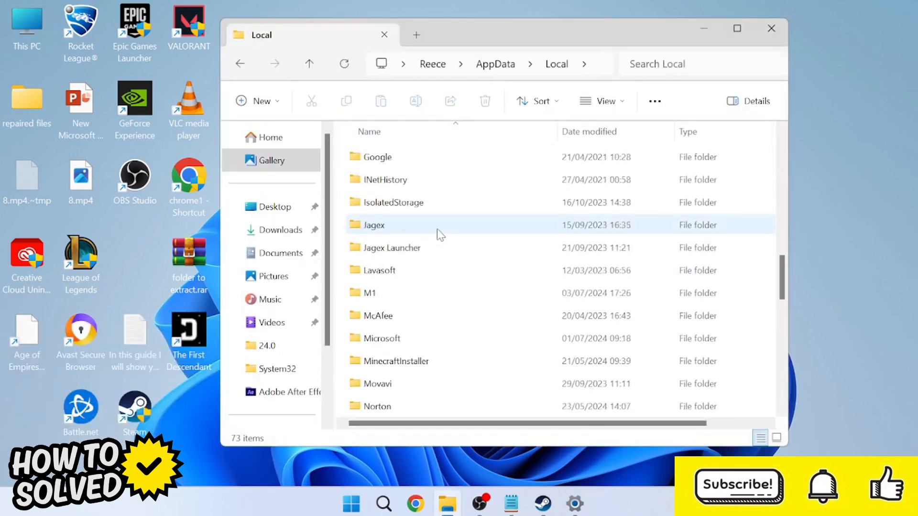
pyautogui.scroll(-1, 437, 229)
pyautogui.rightClick(373, 227)
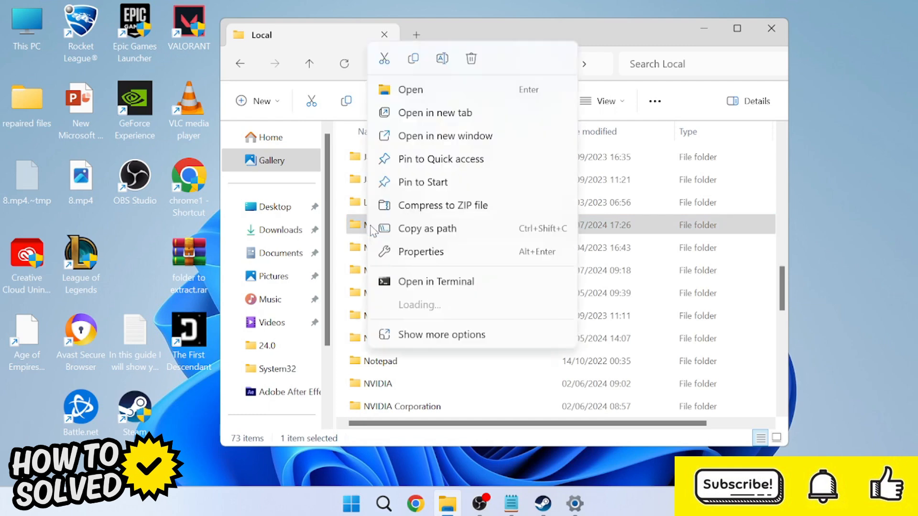
pyautogui.click(472, 65)
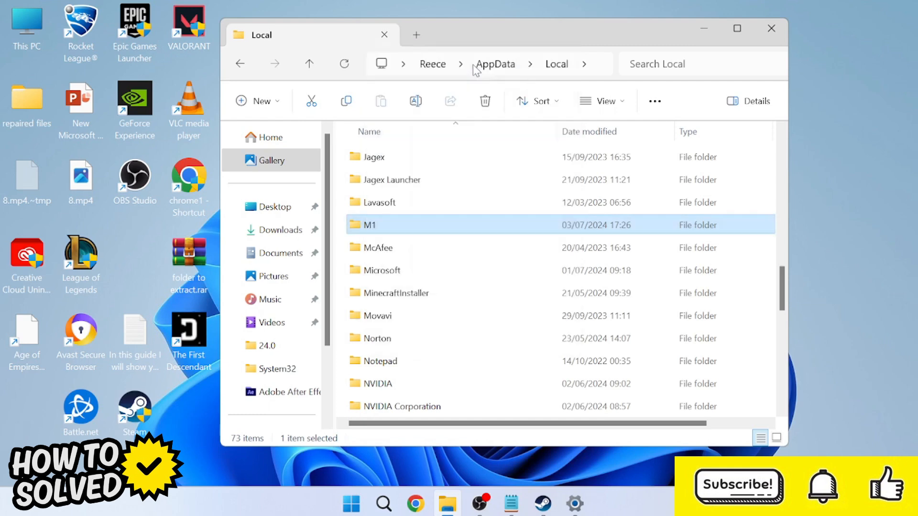
pyautogui.click(772, 30)
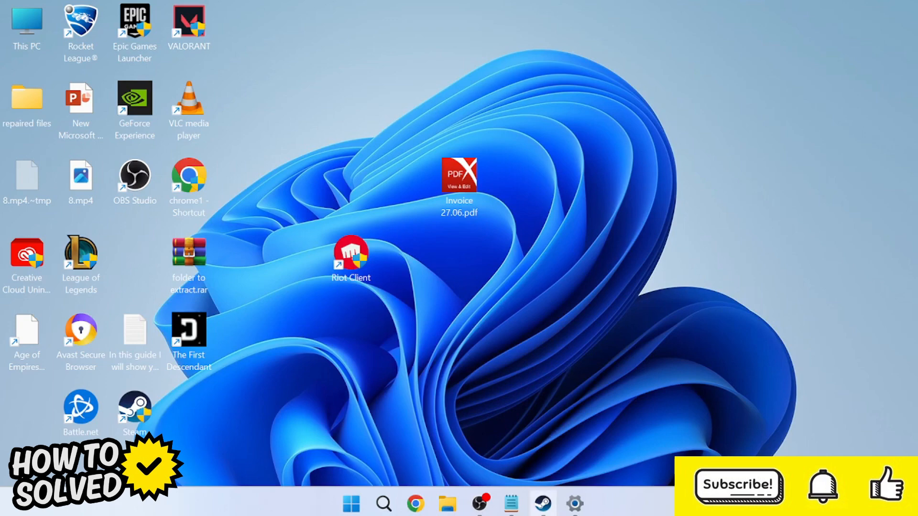
# Step: Switch to Steam and clear its download cache from the Downloads settings, confirming the restart
pyautogui.click(543, 503)
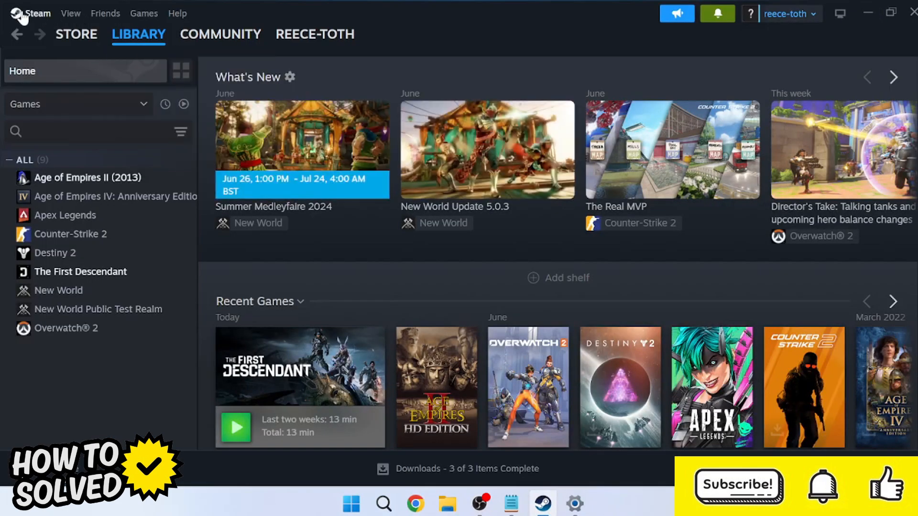
pyautogui.click(19, 14)
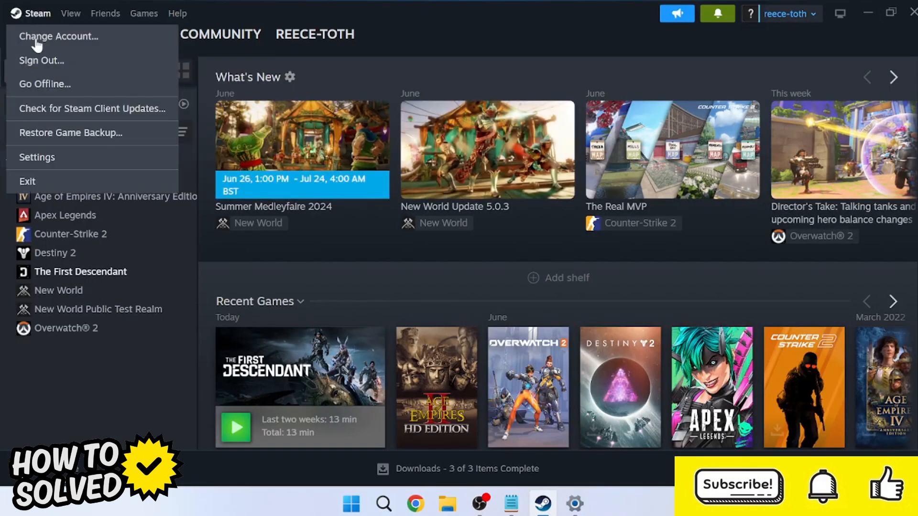
pyautogui.click(84, 162)
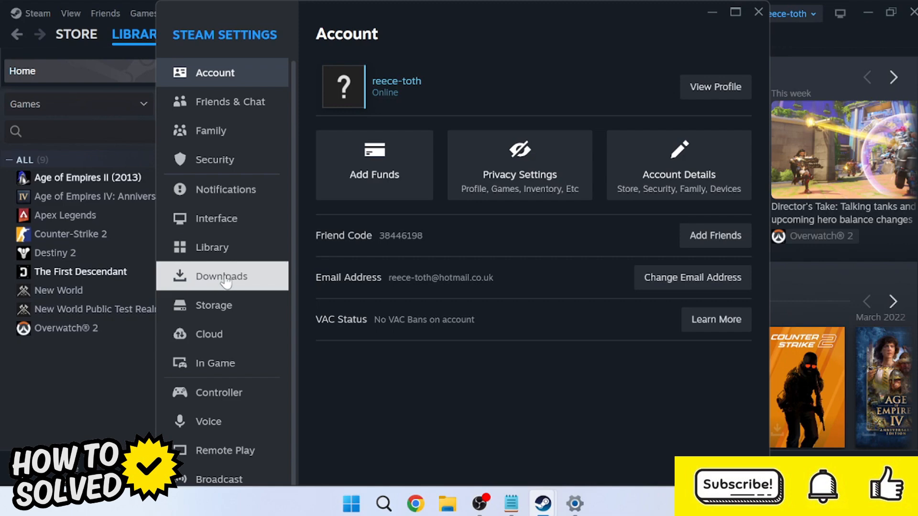
pyautogui.click(225, 279)
pyautogui.scroll(-3, 546, 145)
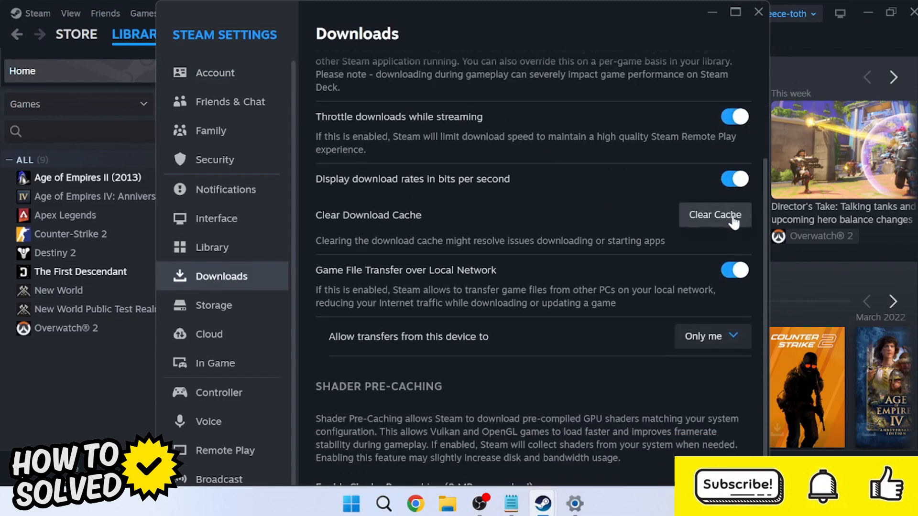
pyautogui.click(716, 216)
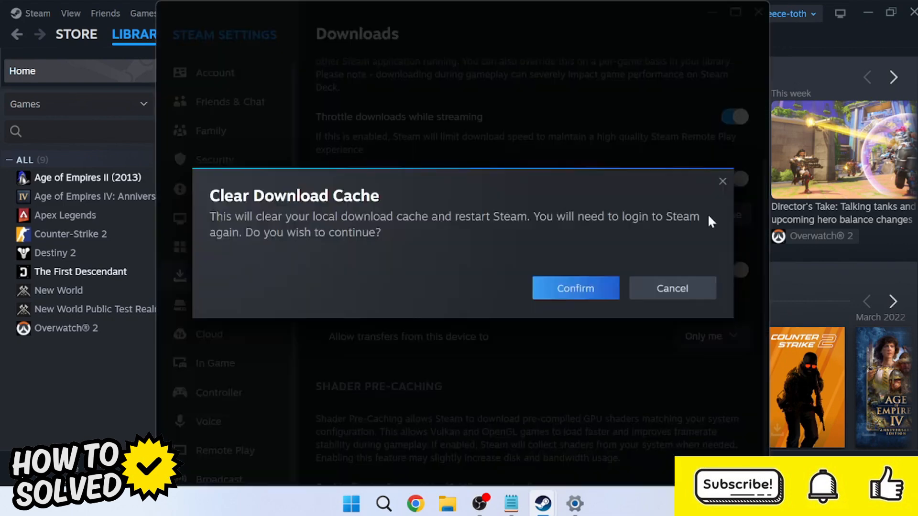
pyautogui.click(605, 288)
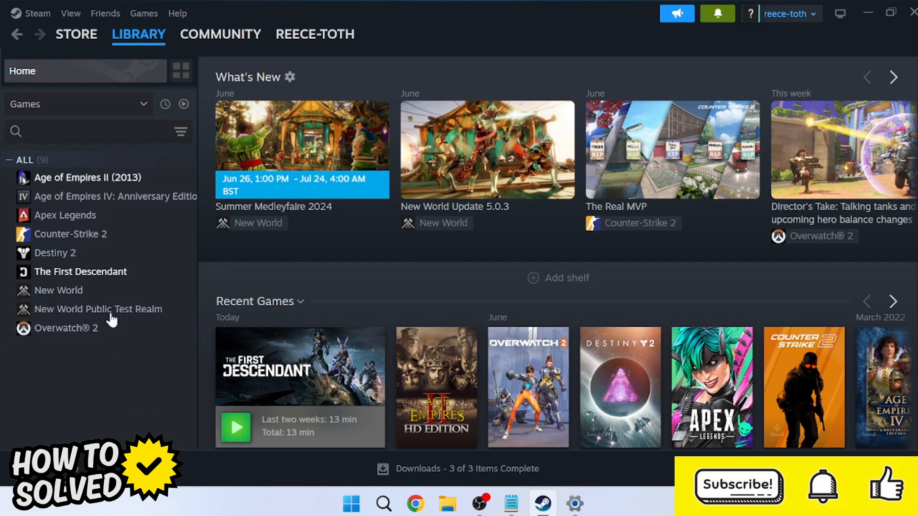
# Step: Start verifying the integrity of The First Descendant's installed game files, then close its properties
pyautogui.moveTo(135, 31)
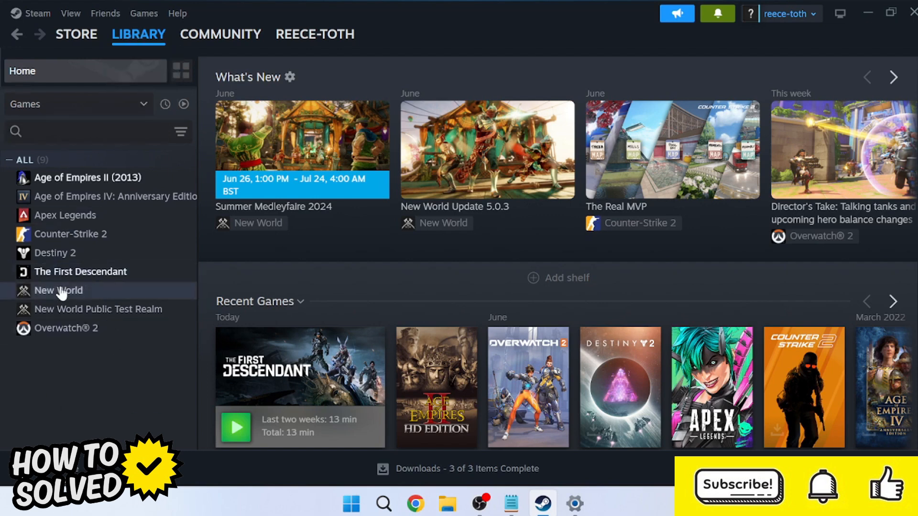
pyautogui.rightClick(72, 272)
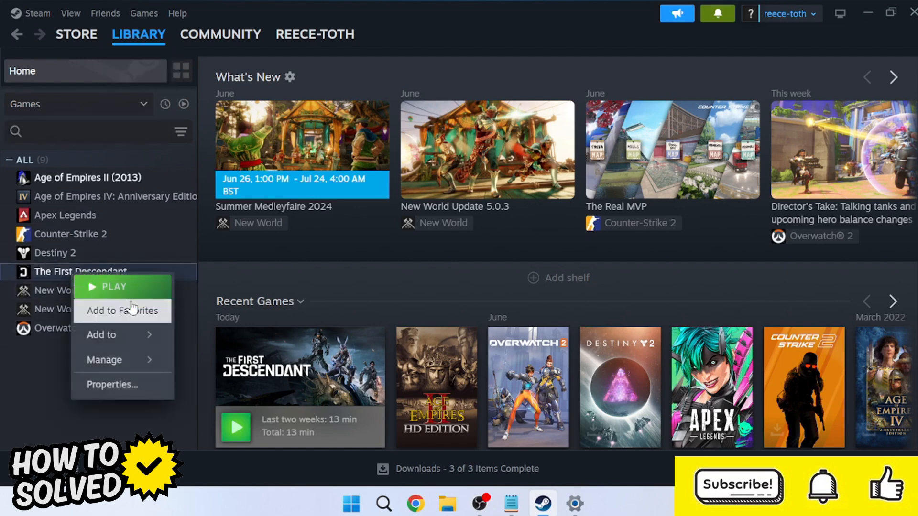
pyautogui.click(126, 391)
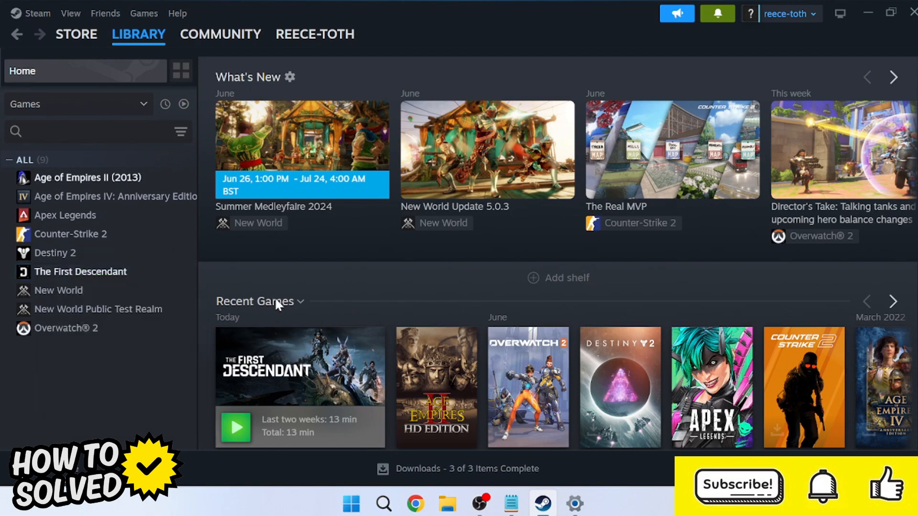
pyautogui.click(233, 168)
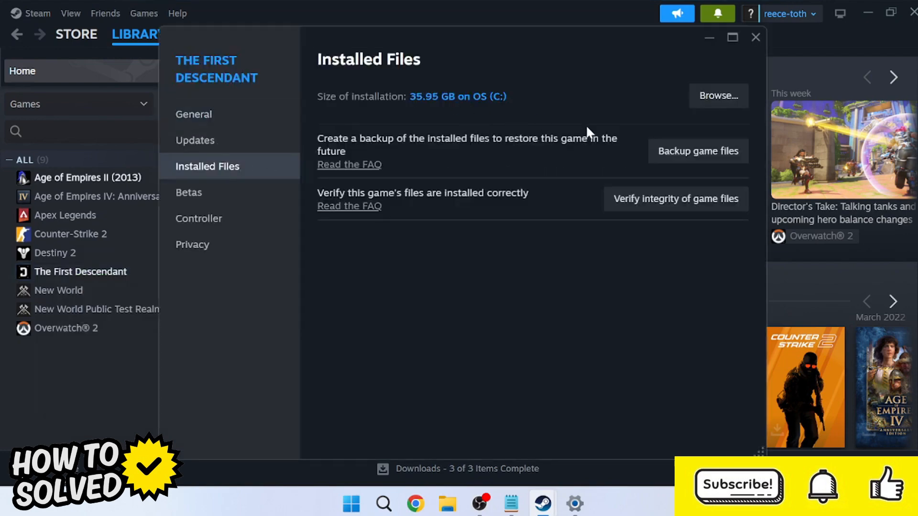
pyautogui.click(651, 206)
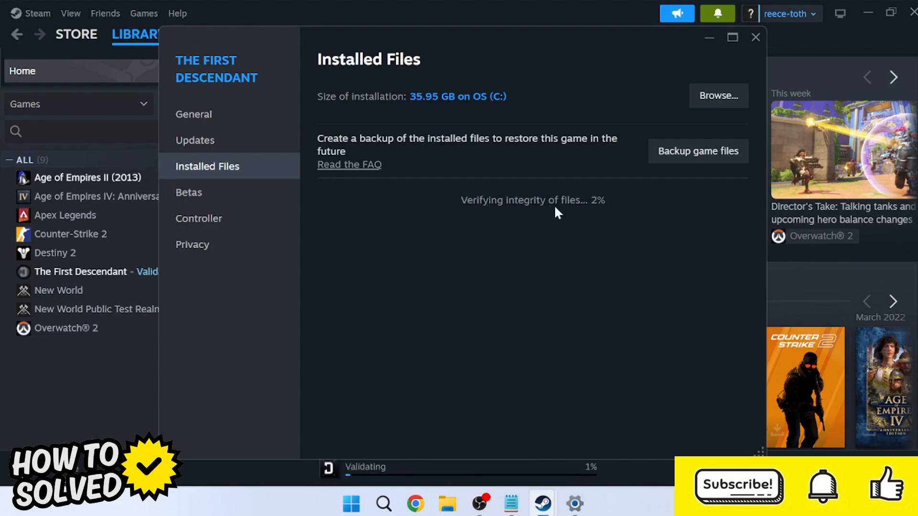
pyautogui.click(756, 37)
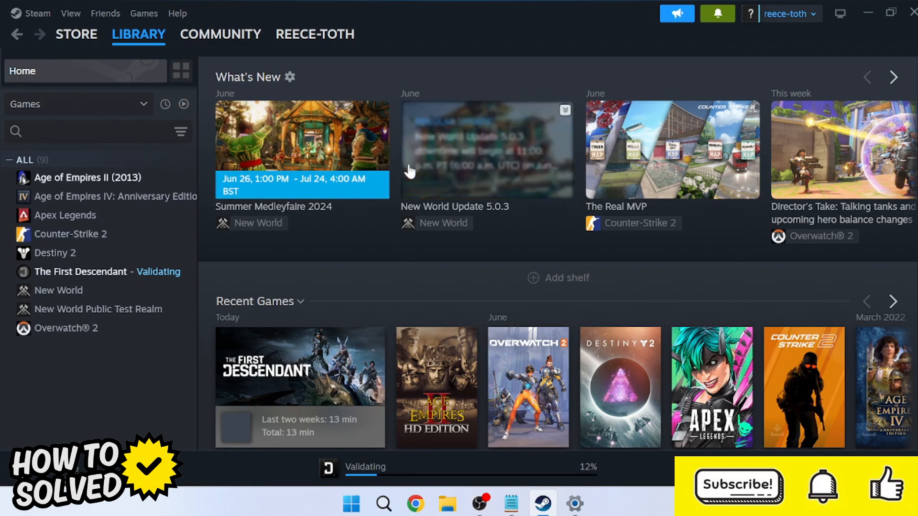
# Step: Set The First Descendant's launch options to -dx11 and close its properties
pyautogui.rightClick(91, 273)
pyautogui.click(430, 56)
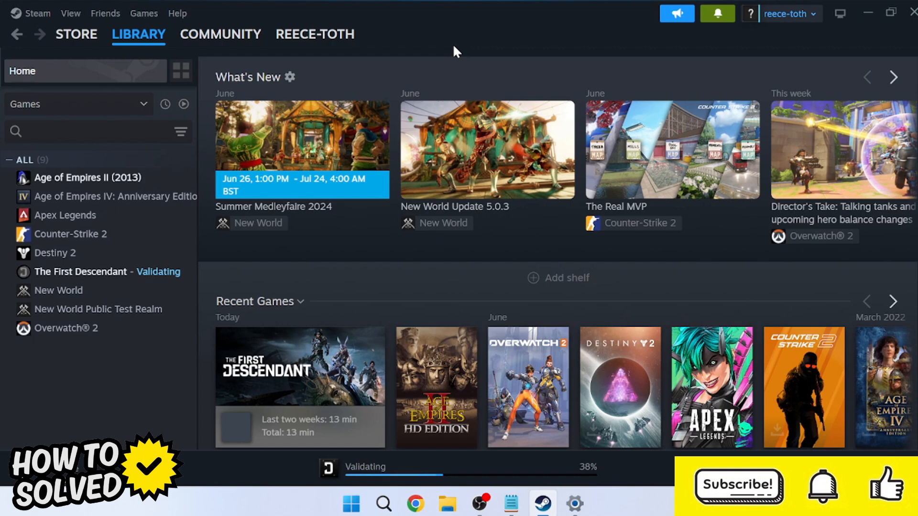
pyautogui.rightClick(72, 271)
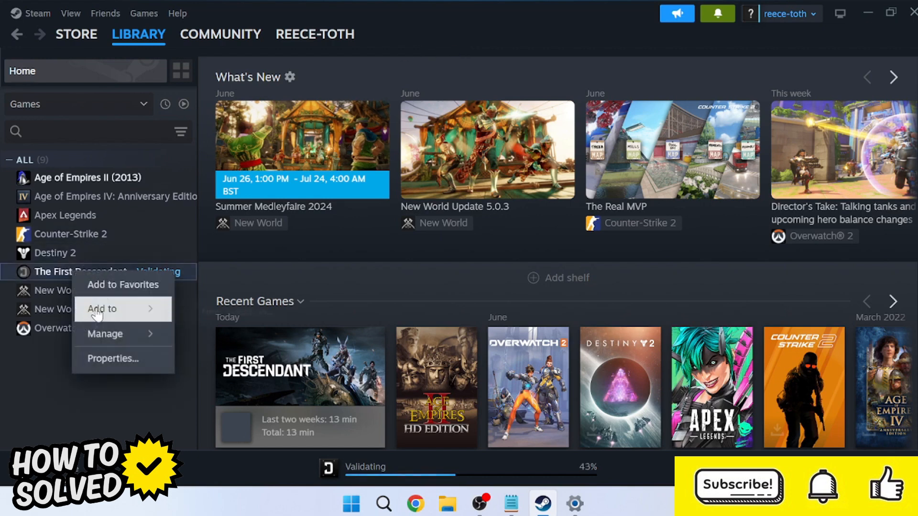
pyautogui.click(125, 361)
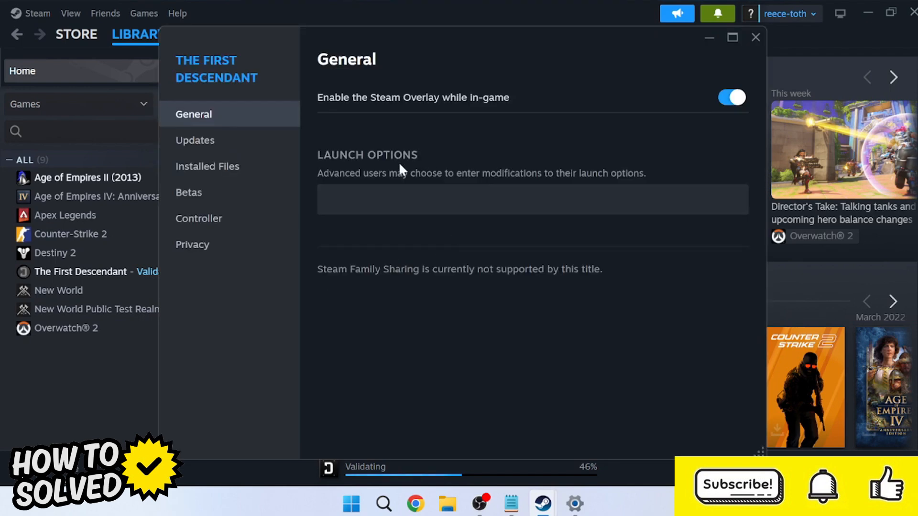
pyautogui.click(365, 201)
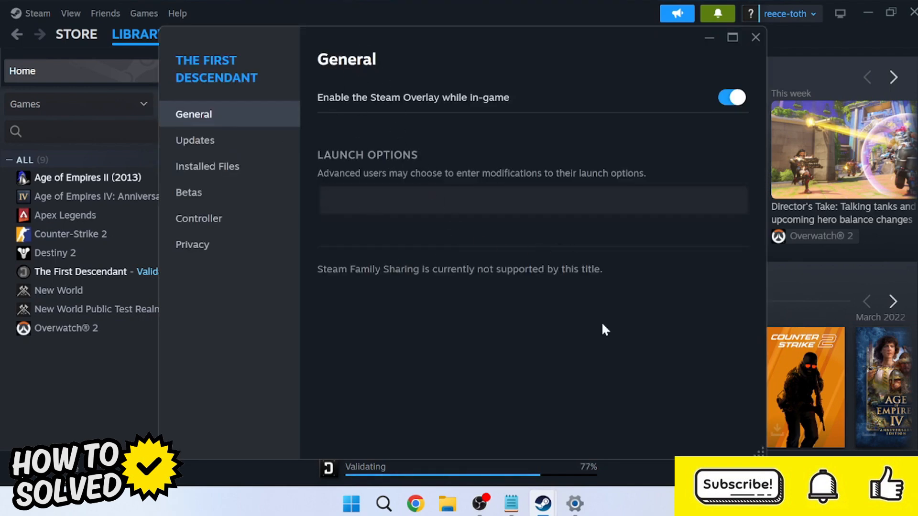
pyautogui.write('-dx11')
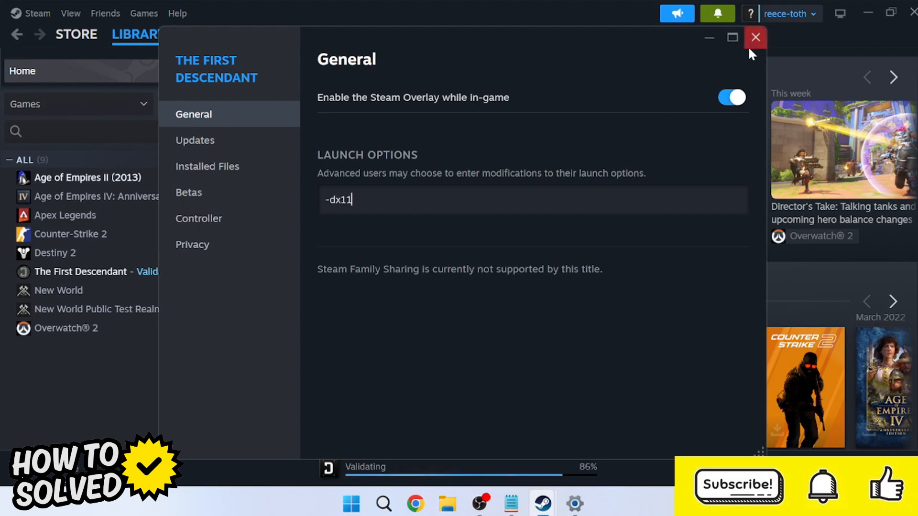
pyautogui.click(755, 38)
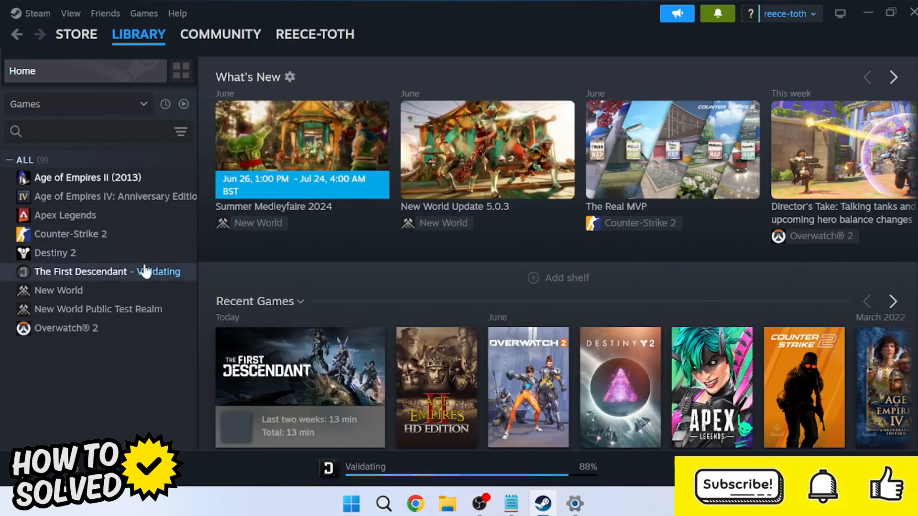
# Step: Change The First Descendant's launch options to -dx12 and close its properties
pyautogui.rightClick(127, 273)
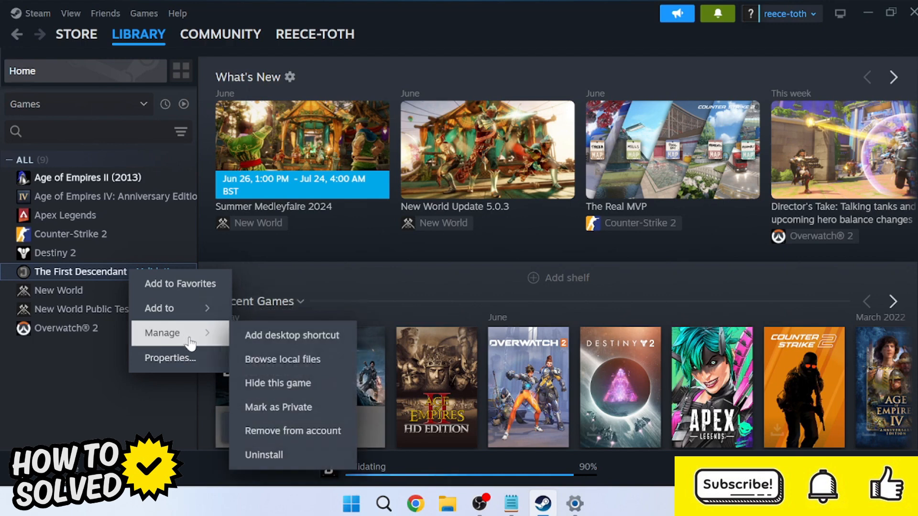
pyautogui.click(198, 366)
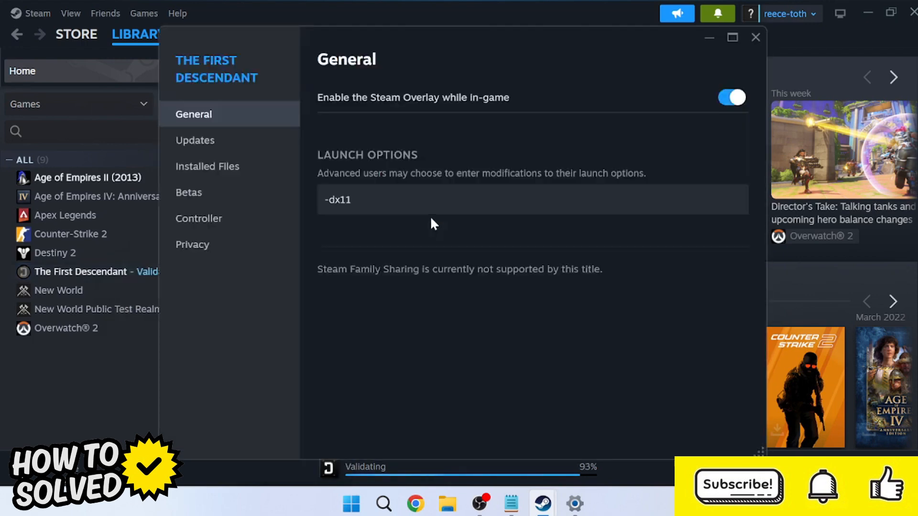
pyautogui.click(509, 196)
pyautogui.press('BackSpace')
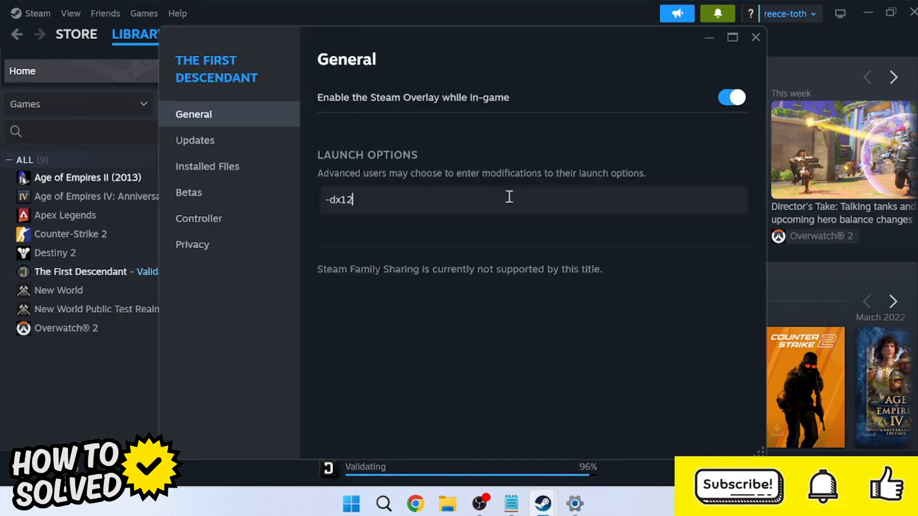
pyautogui.click(755, 37)
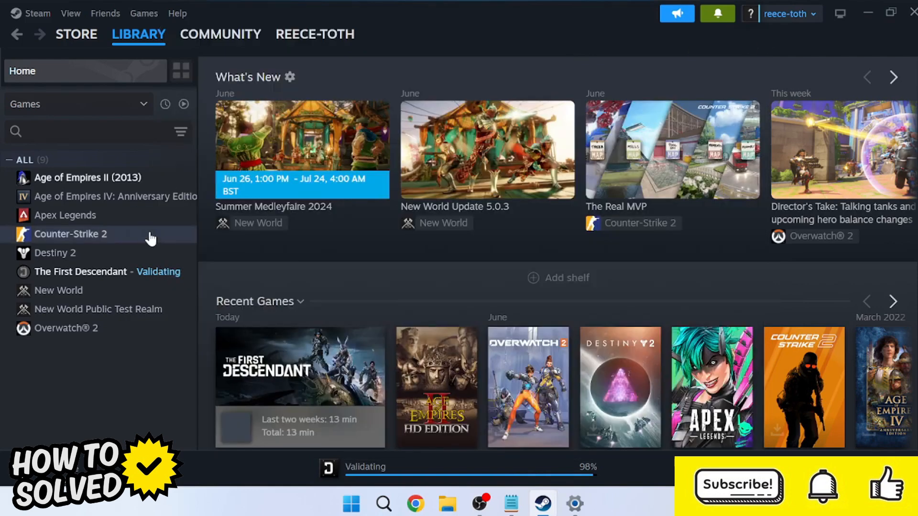